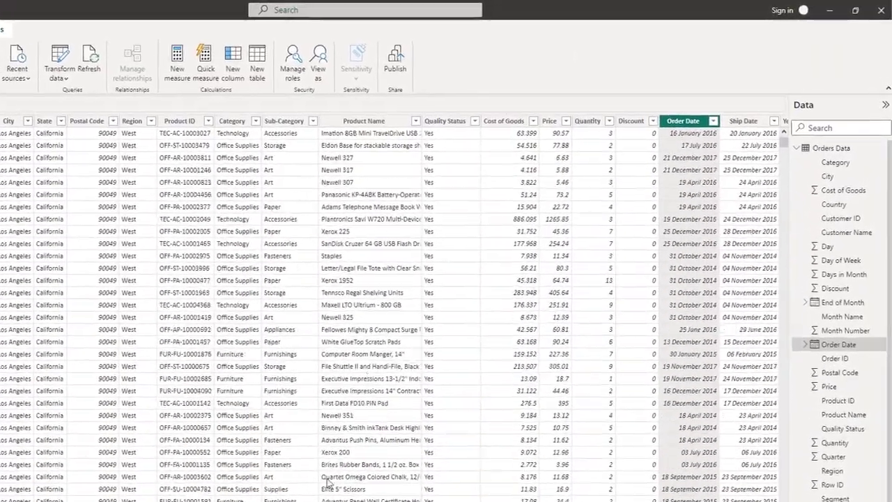
- Scroll right across the Orders Data table to view its columns
scroll(328, 480, right, 5)
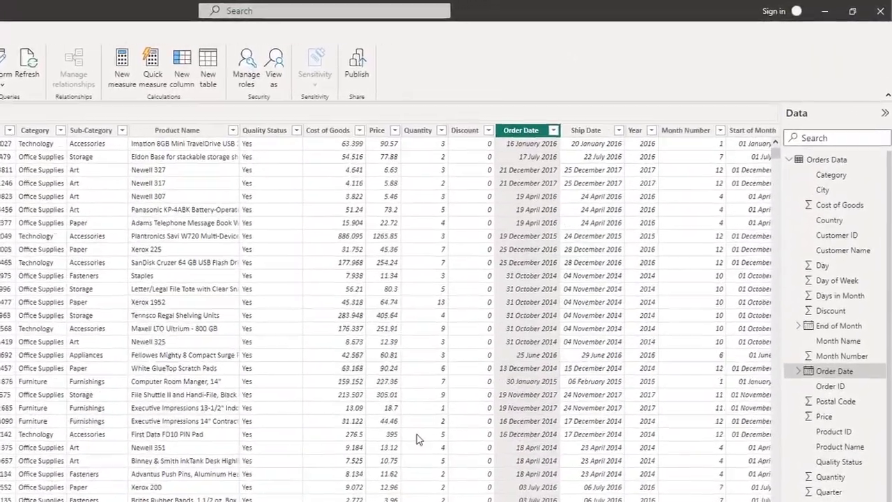
scroll(418, 438, right, 10)
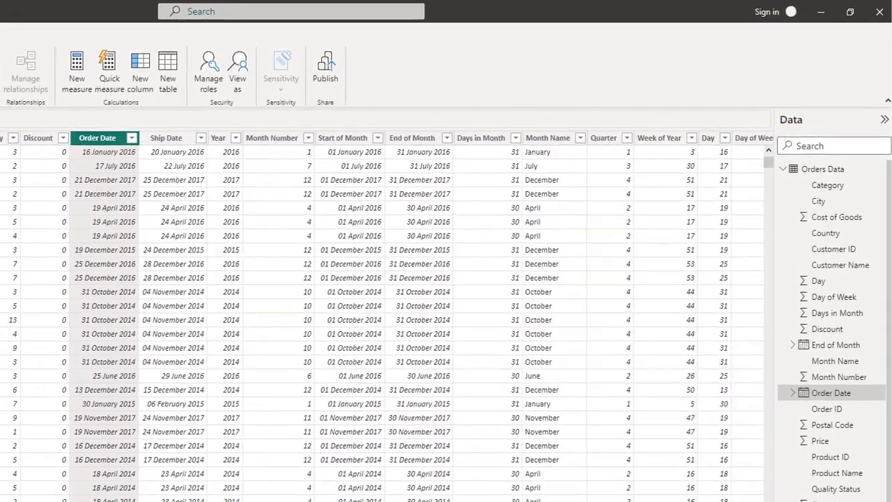
scroll(383, 314, right, 2)
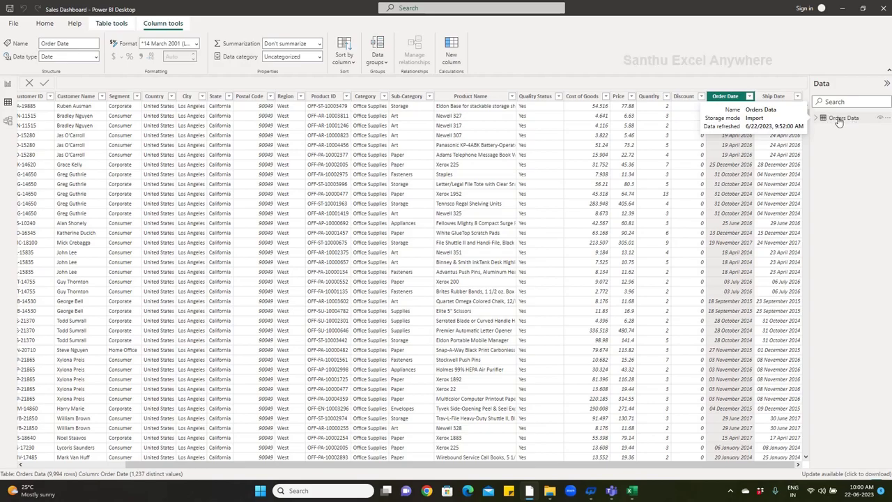
- Open Orders Data in Power Query Editor with the Order Date column selected
click(44, 26)
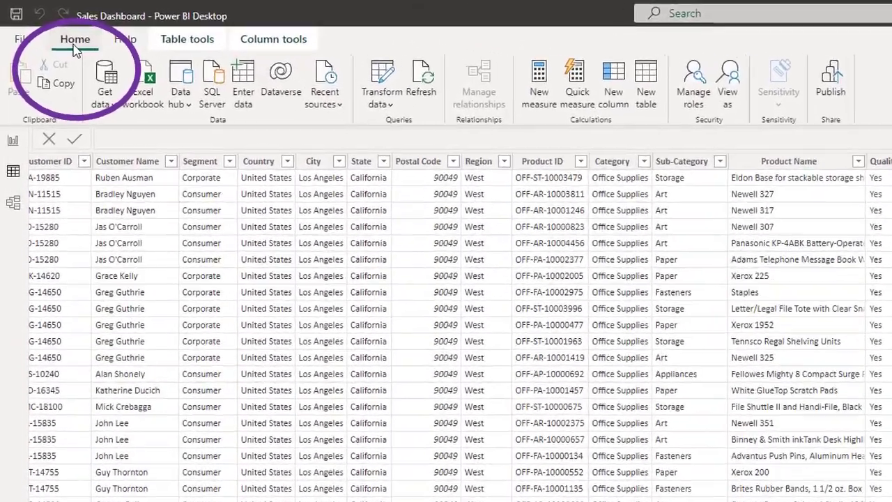
click(385, 80)
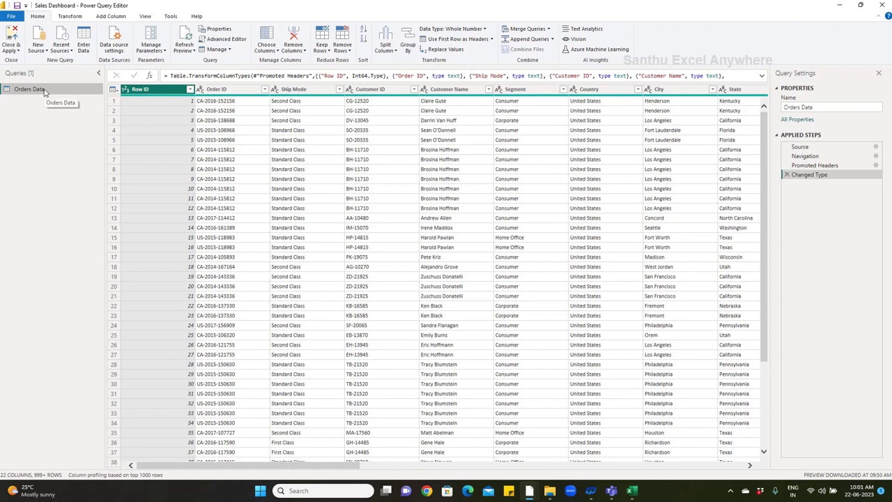
scroll(503, 126, right, 5)
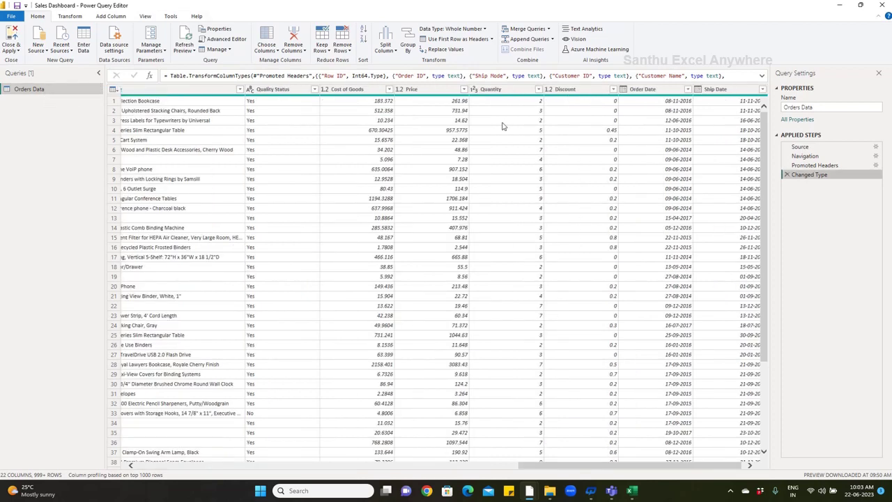
click(646, 92)
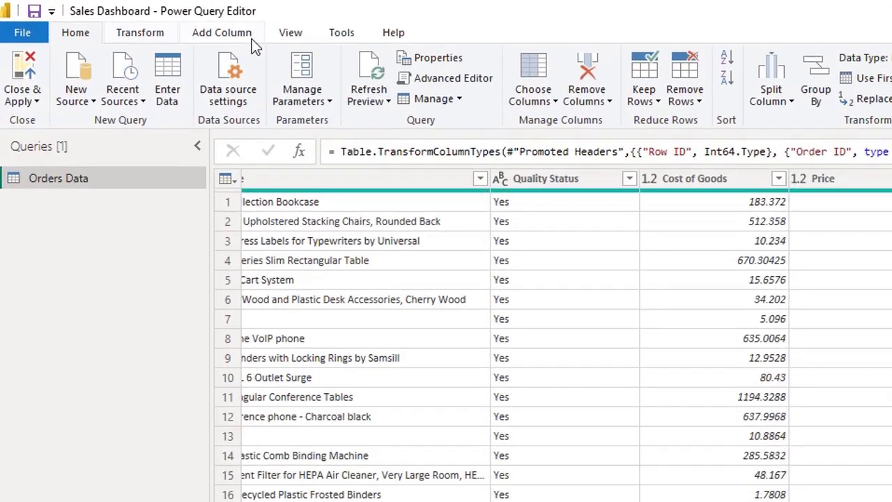
click(153, 36)
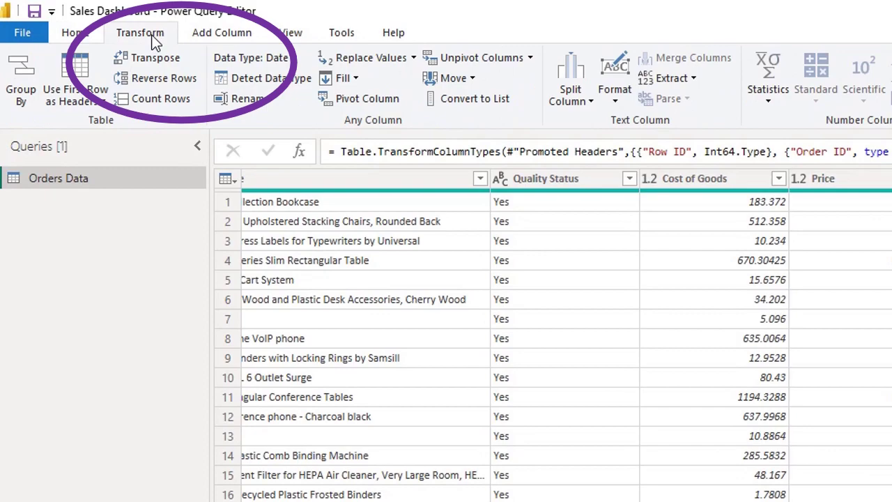
click(220, 38)
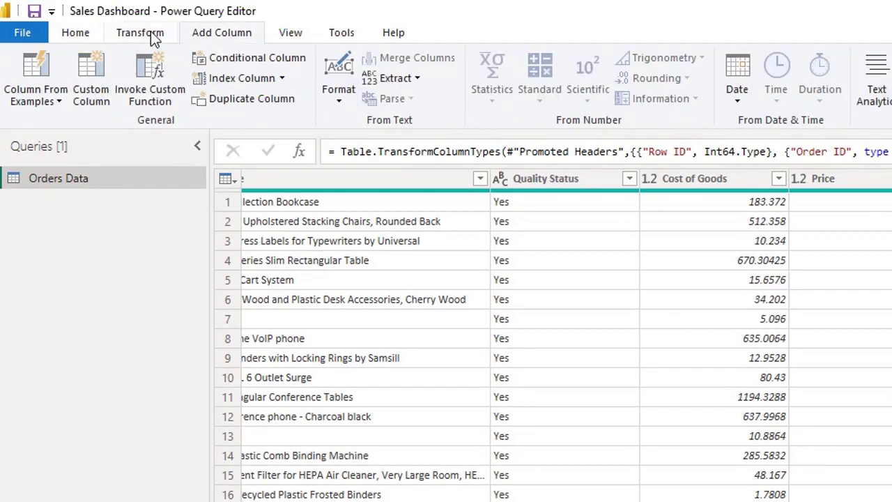
click(741, 100)
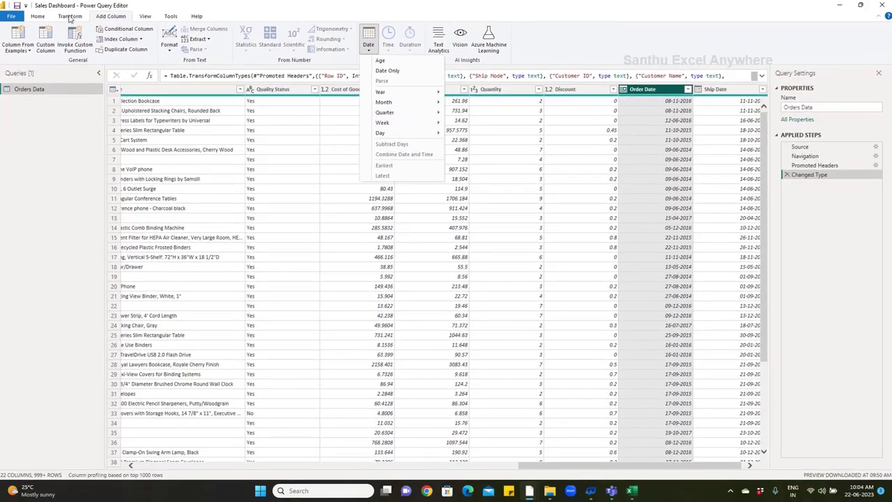
click(70, 17)
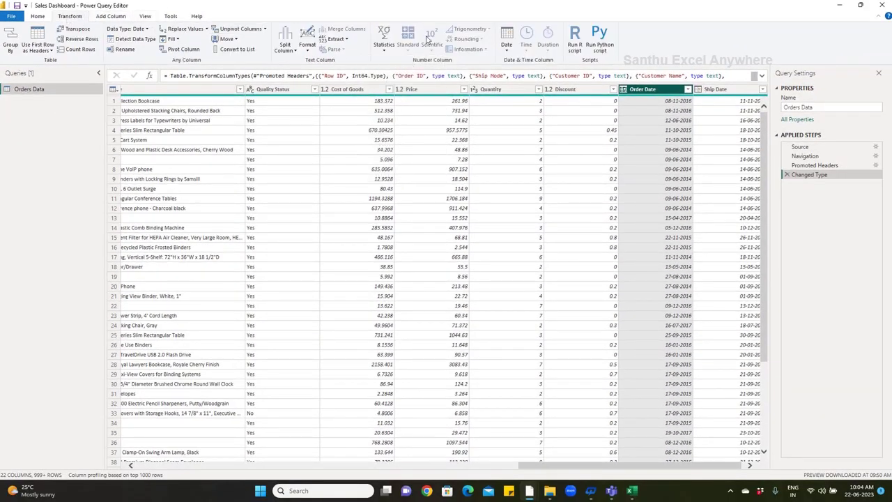
click(507, 51)
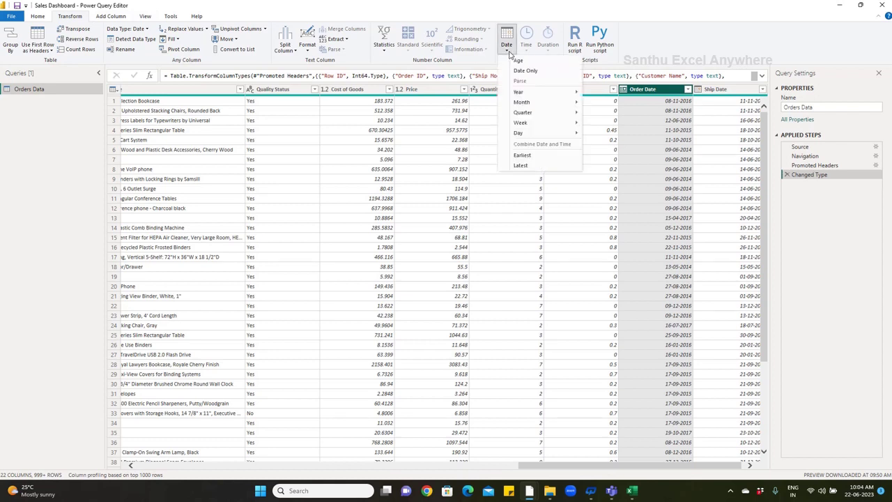
mouse_move(529, 92)
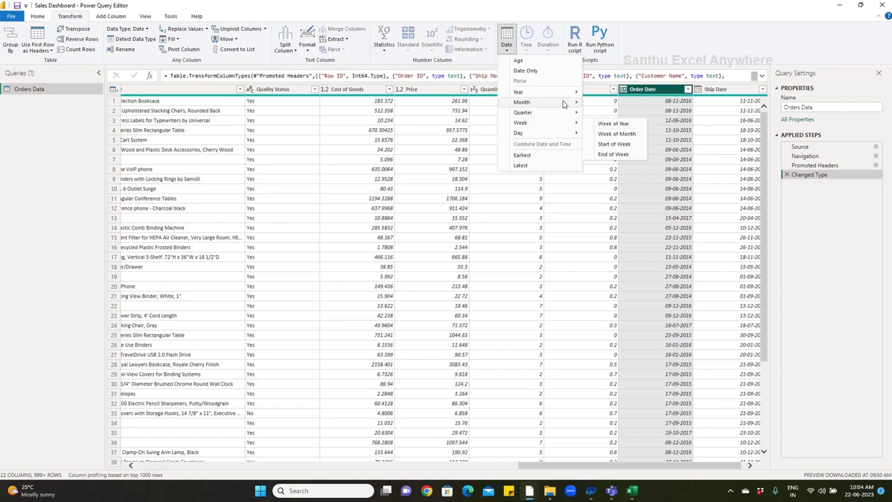
mouse_move(563, 93)
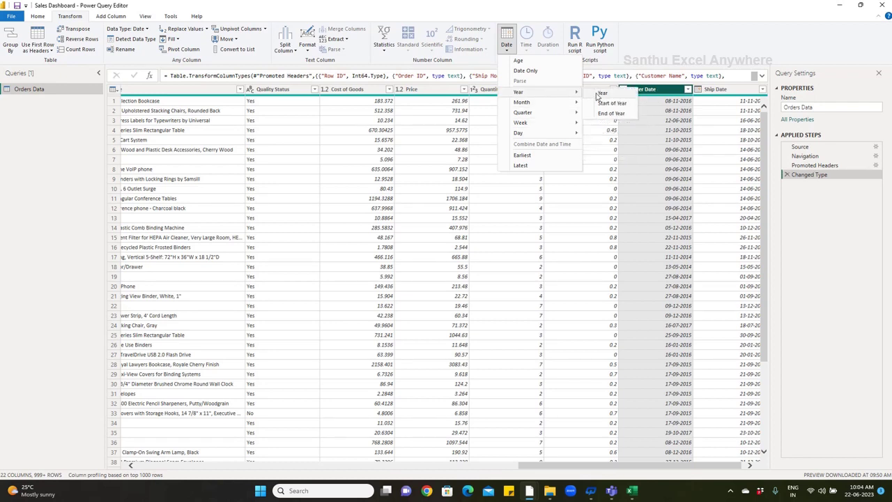
click(601, 93)
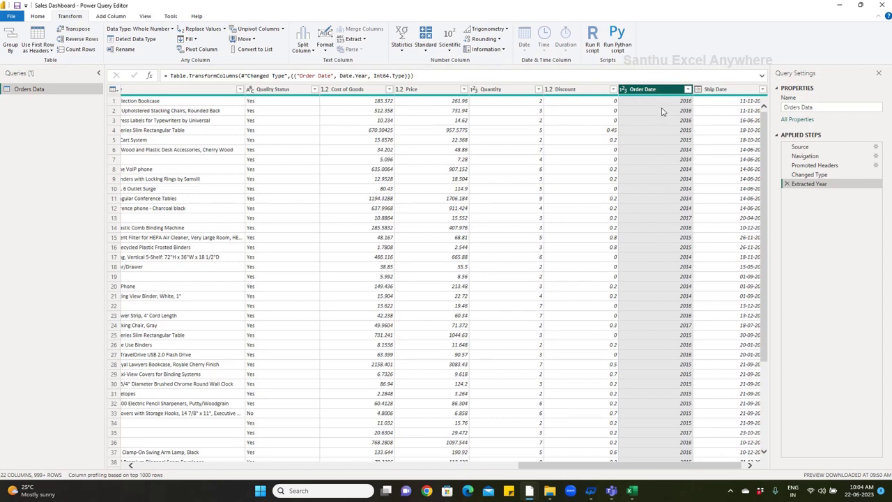
click(786, 184)
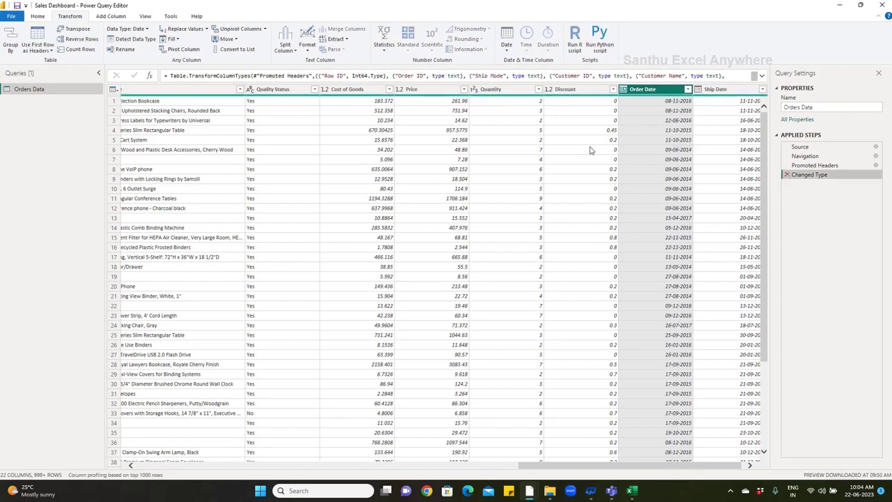
- Insert a Year column extracted from Order Date via Add Column's date options
click(108, 18)
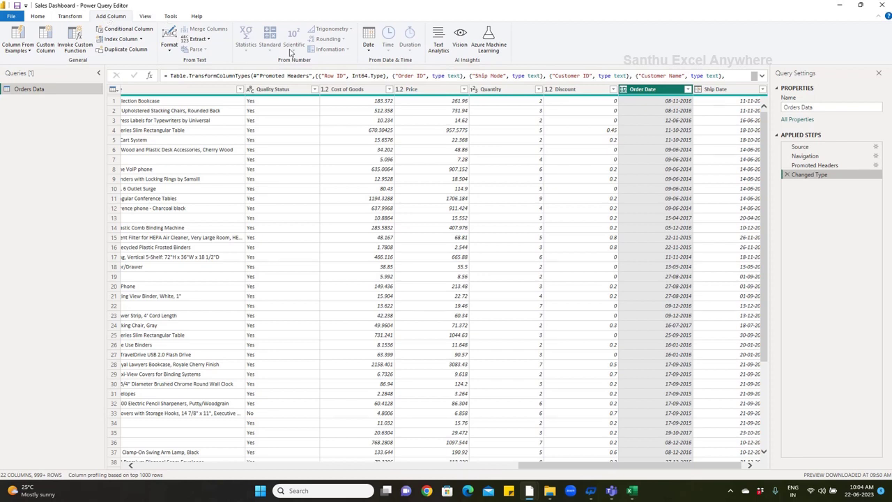
click(369, 51)
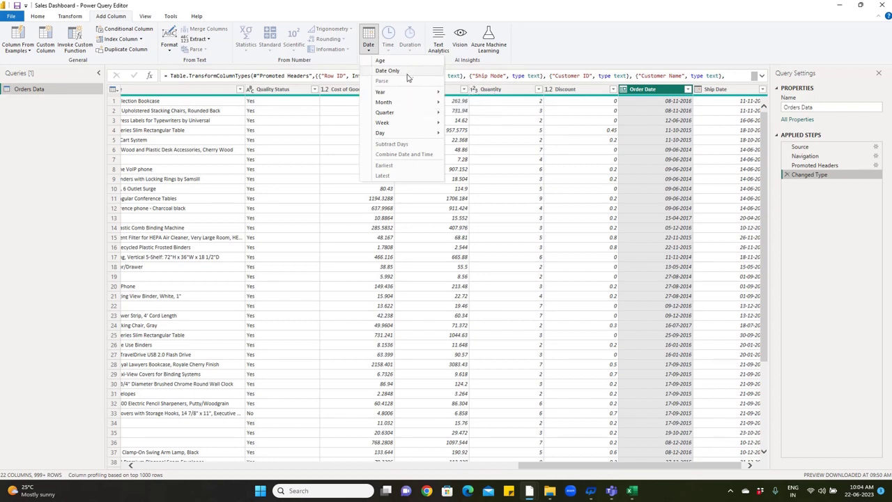
mouse_move(384, 95)
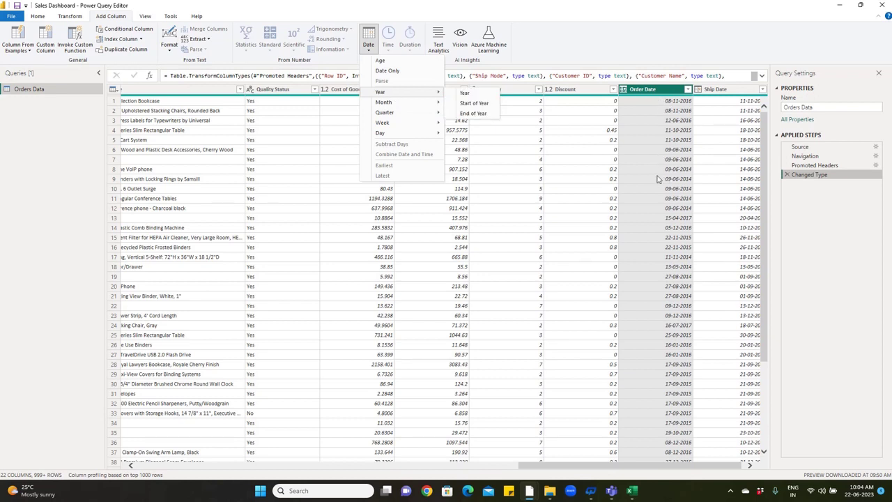
mouse_move(436, 114)
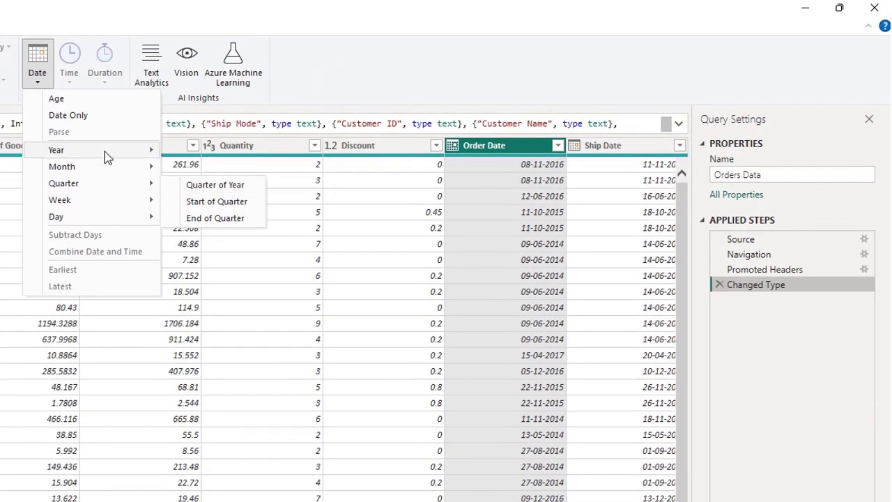
mouse_move(112, 151)
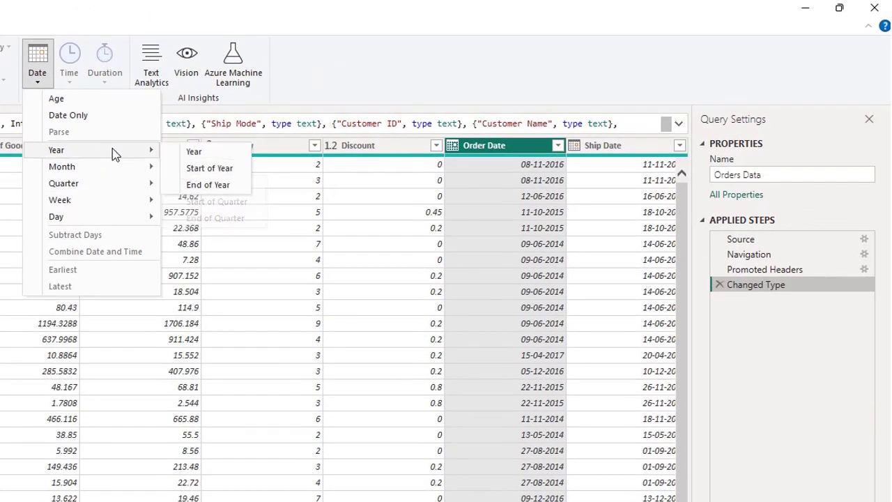
click(203, 151)
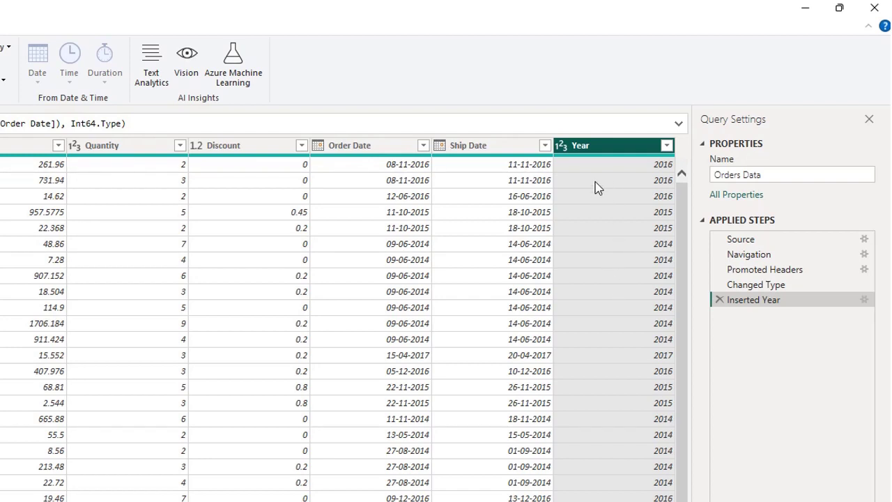
- Add a Month column from Order Date and rename it 'Month Number'
click(395, 145)
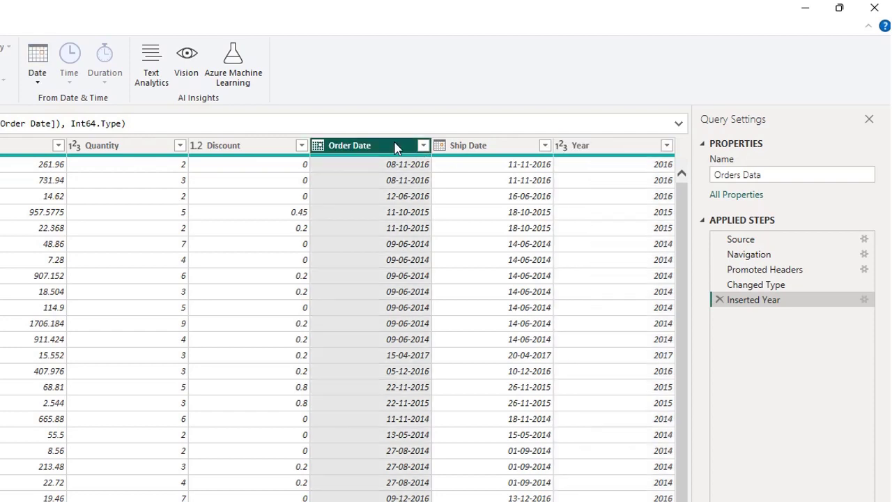
click(36, 83)
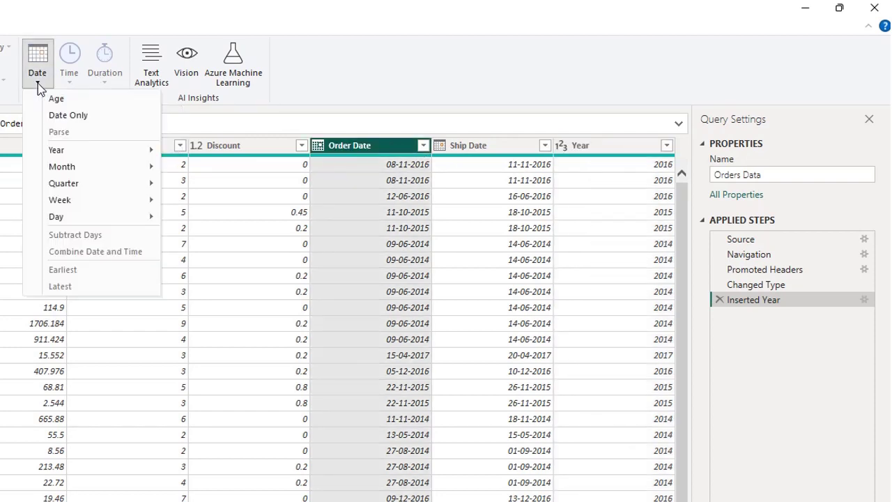
mouse_move(147, 149)
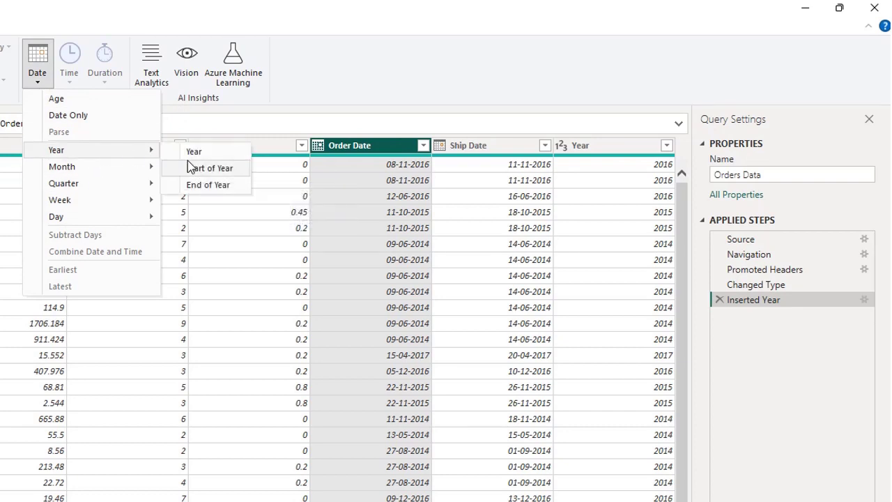
mouse_move(121, 165)
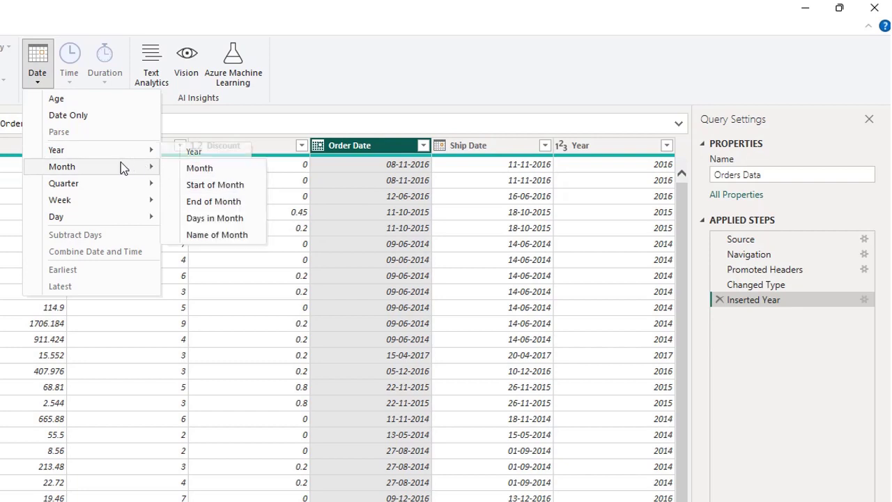
click(191, 173)
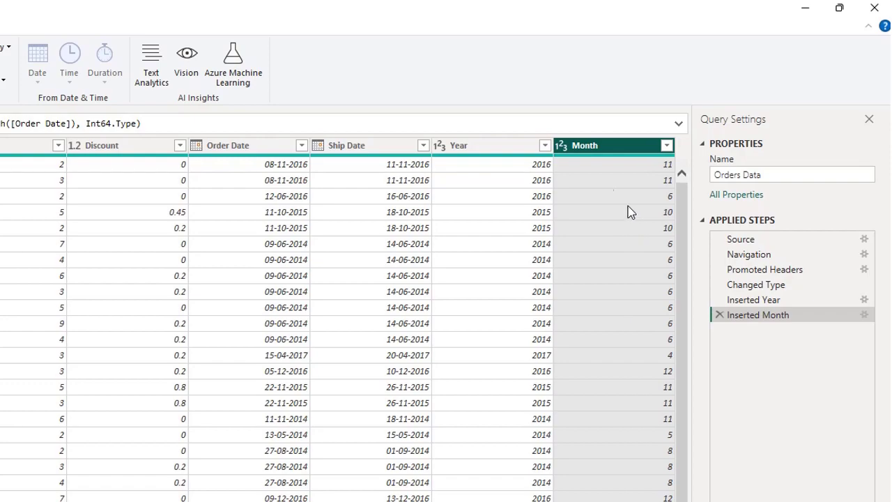
double_click(585, 148)
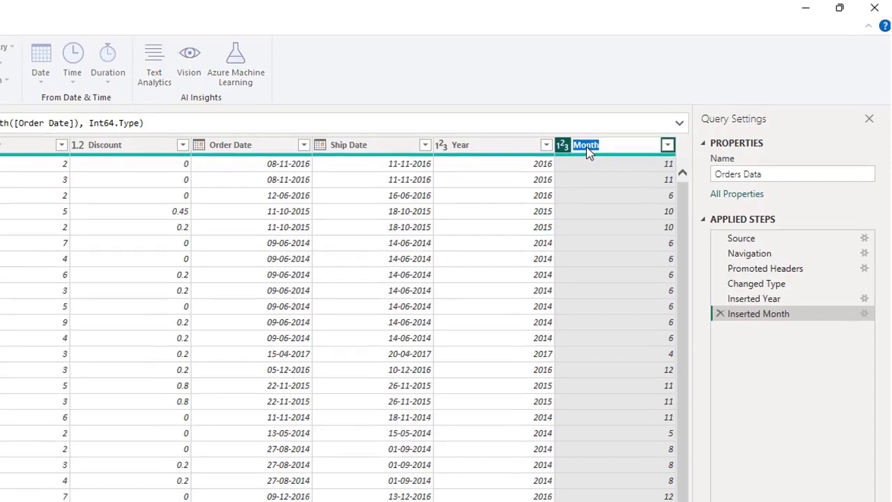
text(Month Number)
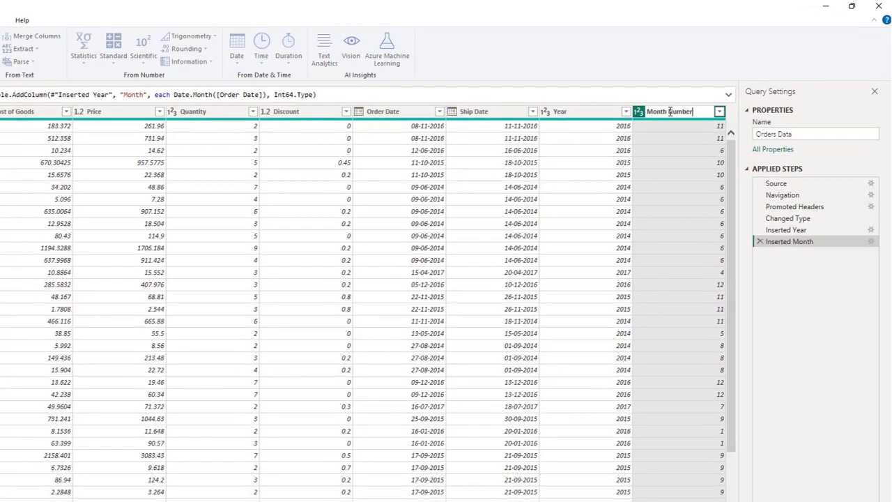
key(Return)
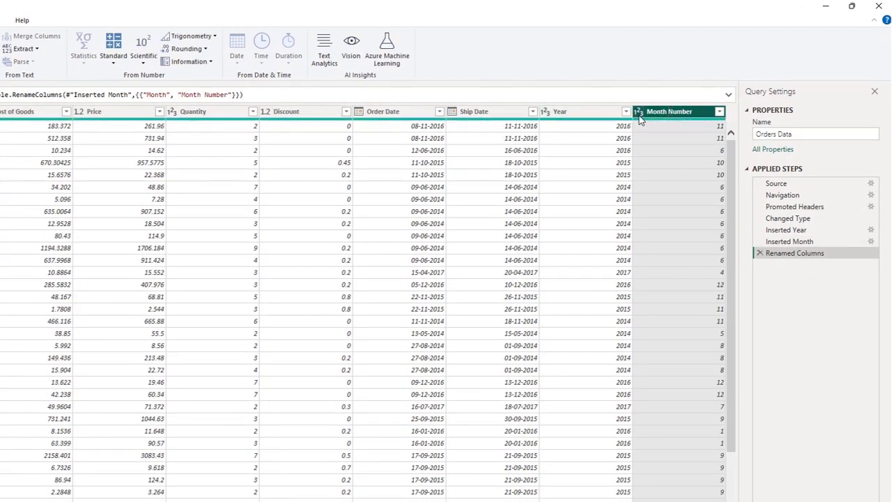
- Insert a Start of Month column from Order Date, giving each month's first day
click(418, 117)
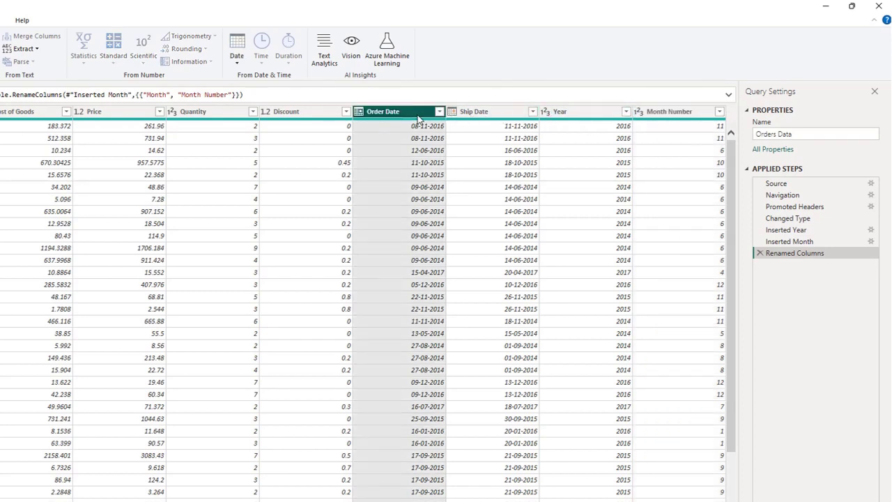
click(236, 59)
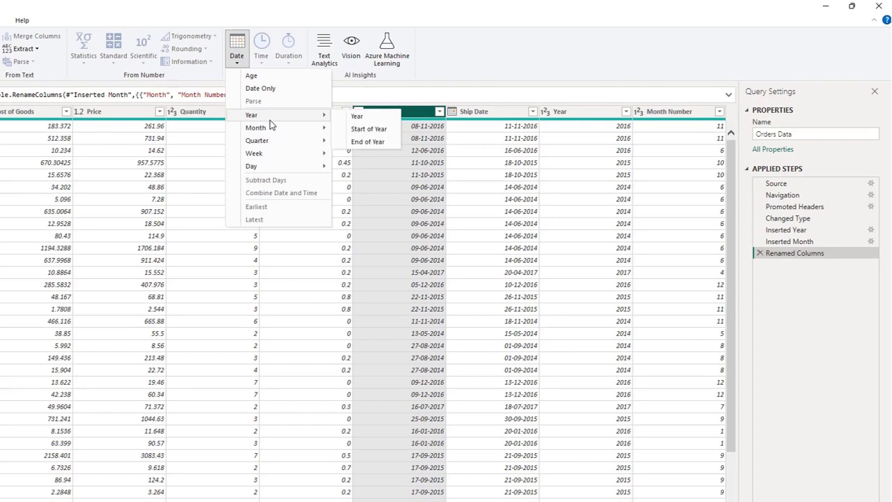
mouse_move(272, 131)
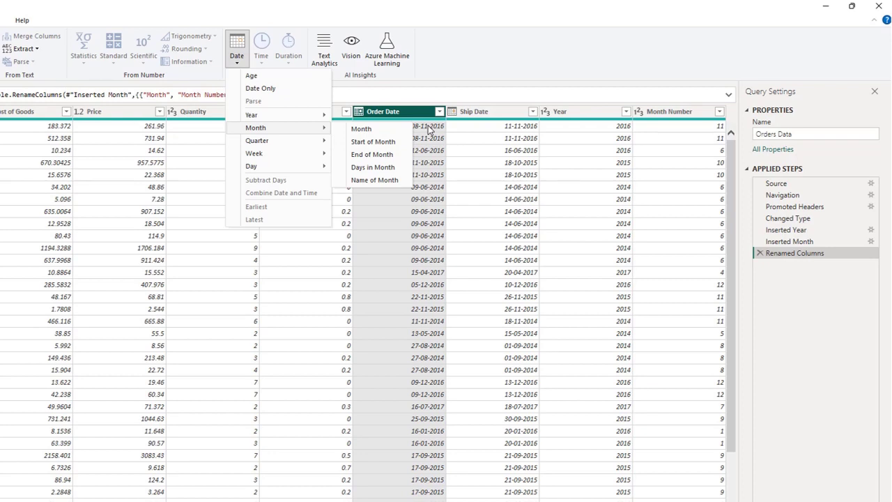
click(380, 143)
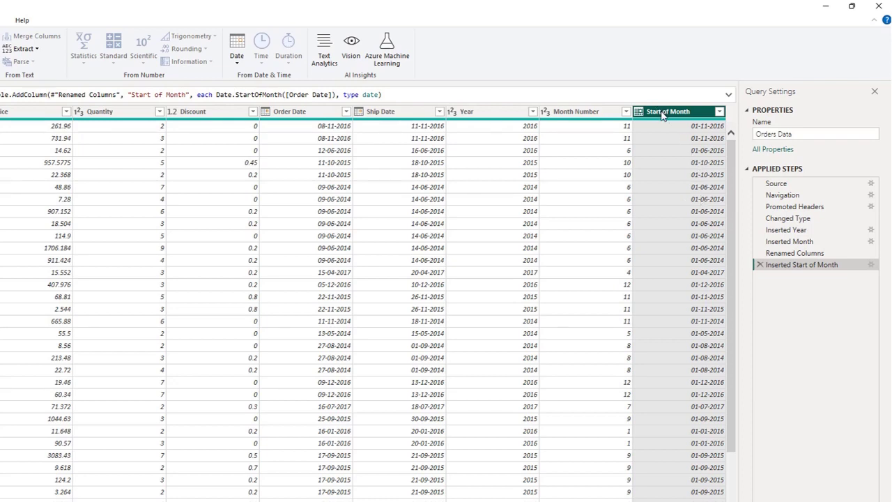
- Insert an End of Month column from Order Date, giving each month's last day
click(282, 113)
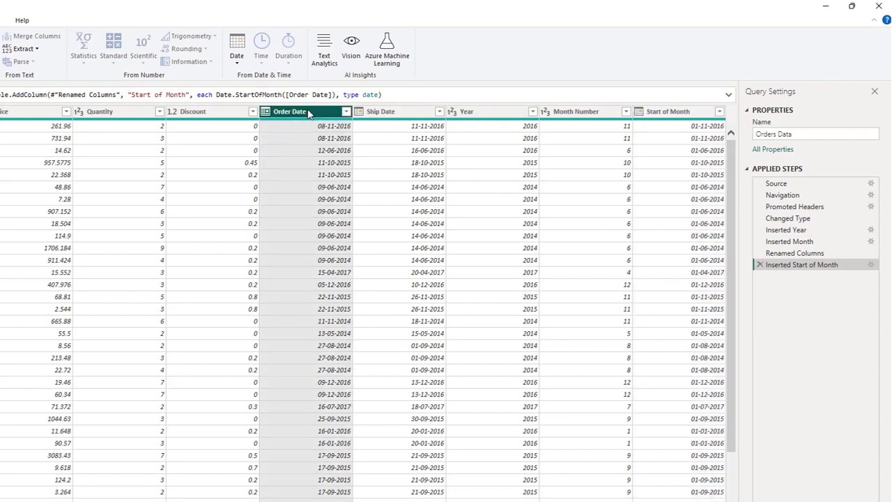
click(238, 60)
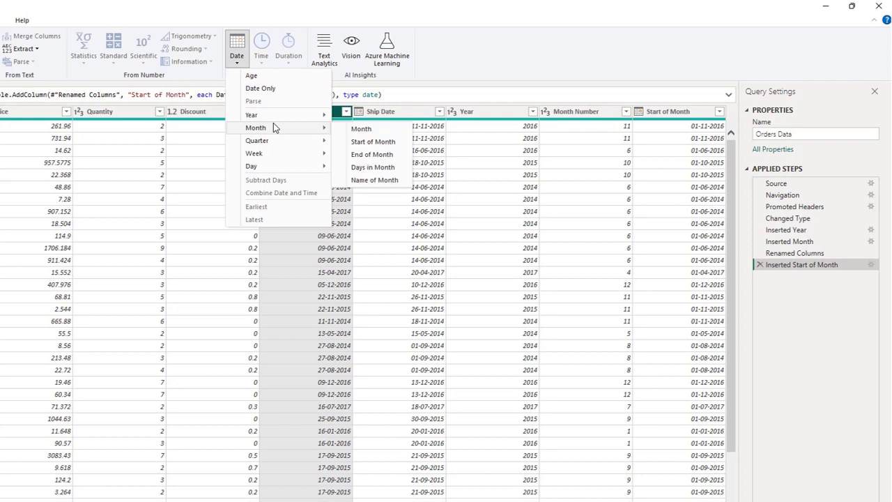
click(359, 157)
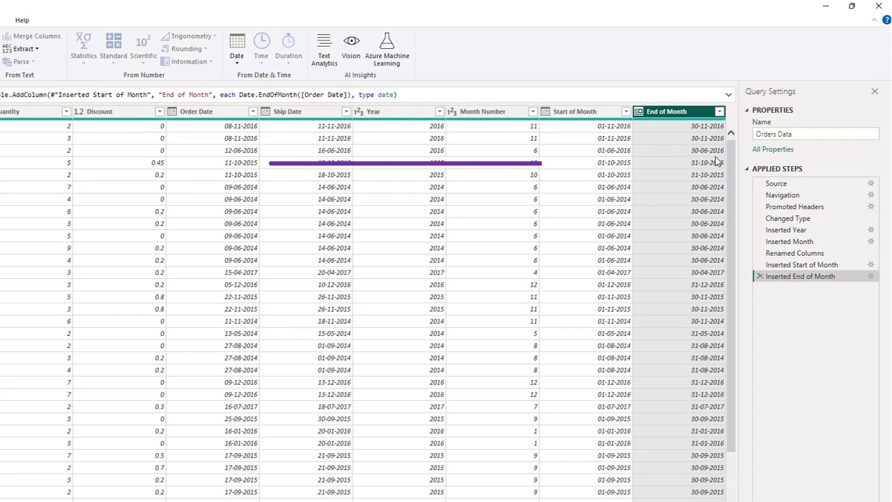
- Insert a Days in Month column counting the days in each Order Date's month
click(213, 114)
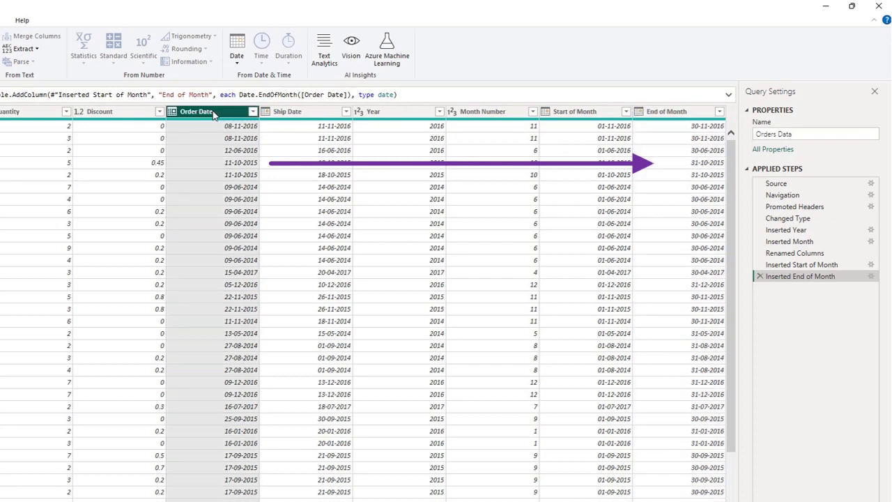
click(237, 55)
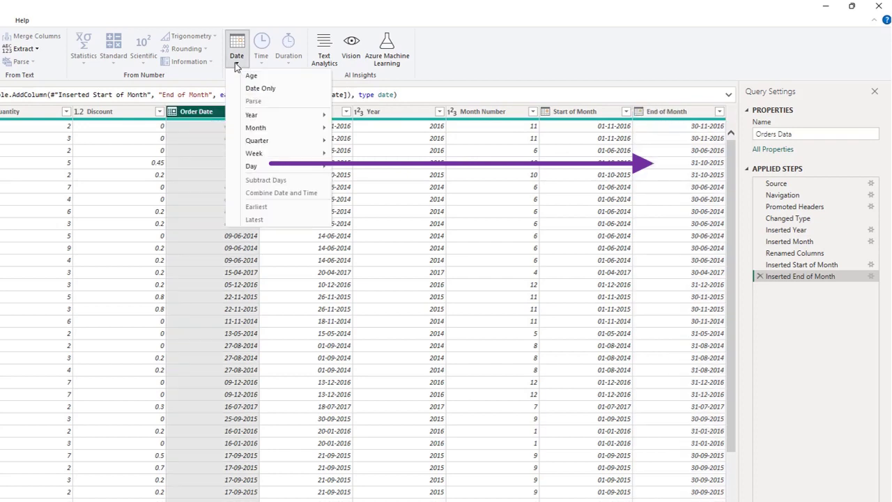
mouse_move(276, 132)
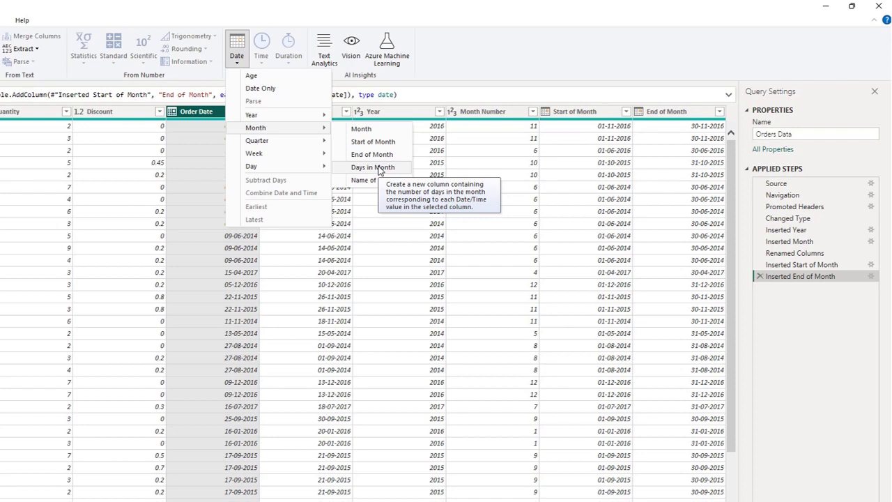
click(376, 172)
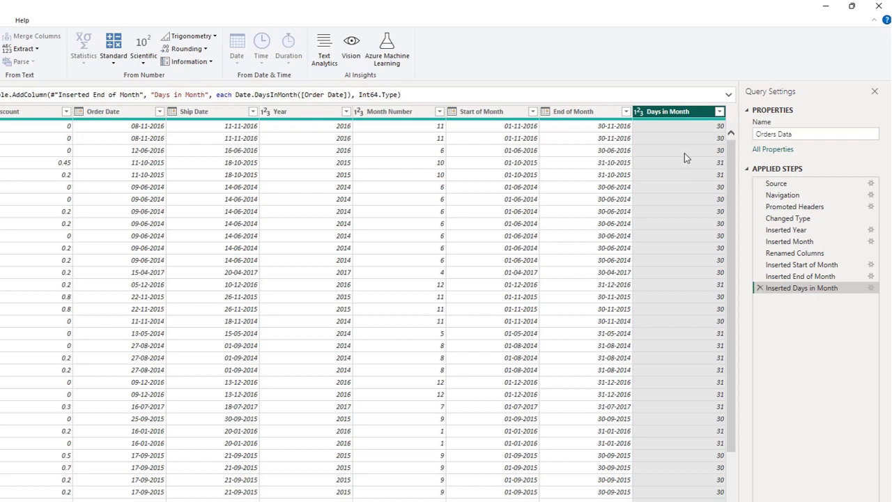
- Insert a Month Name column from Order Date, showing names like November or June
click(122, 115)
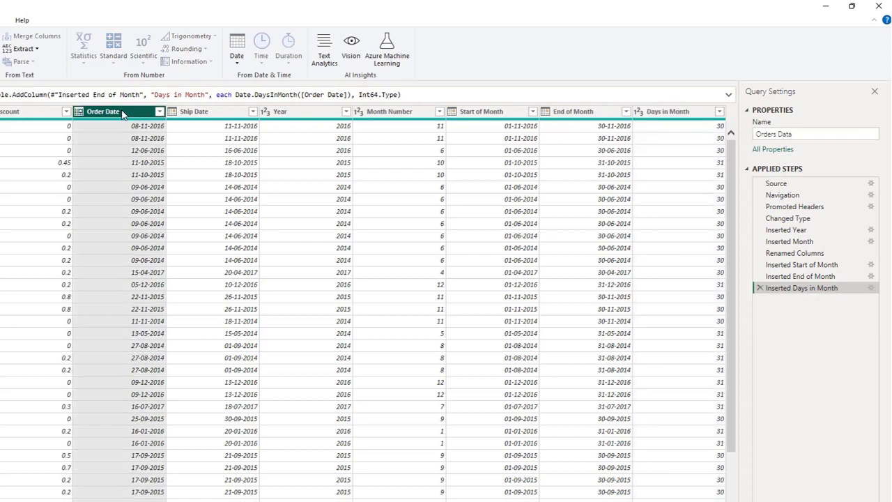
click(237, 62)
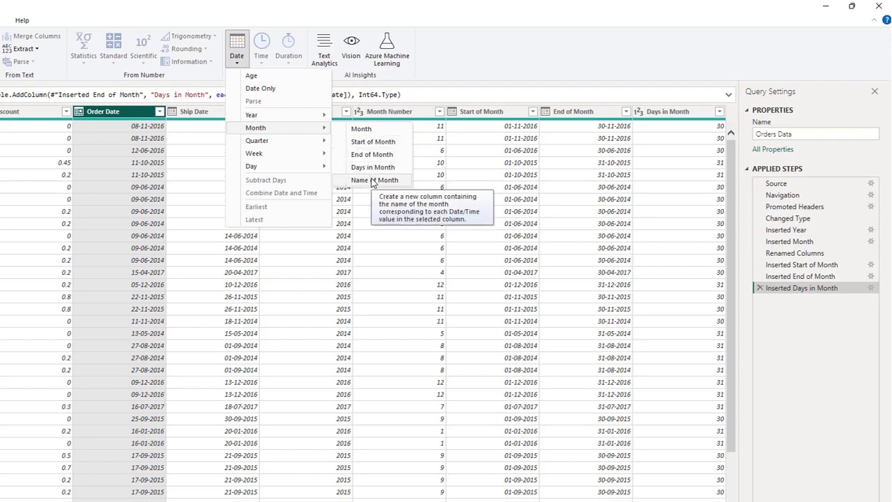
click(373, 182)
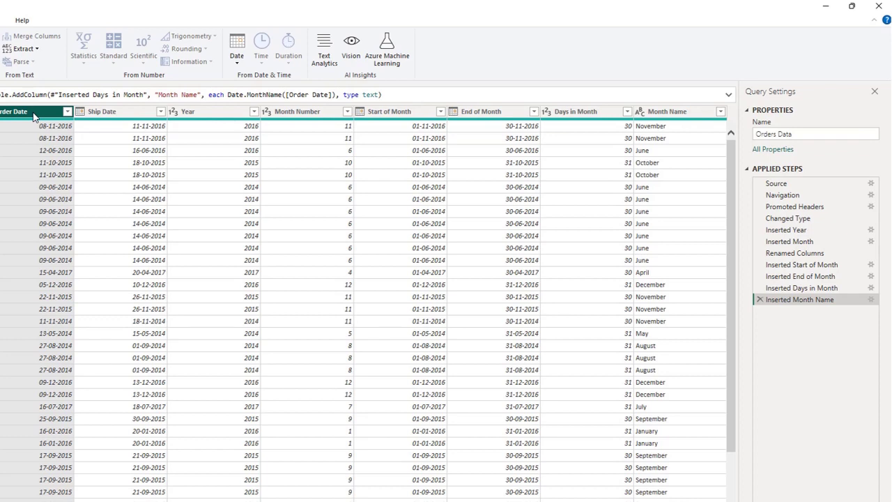
- Insert a Quarter of Year column (values 1–4) from Order Date
click(237, 63)
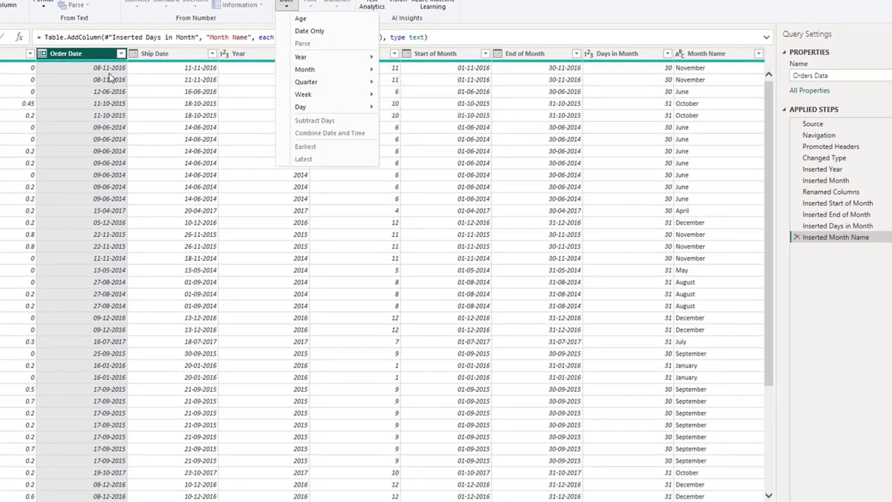
mouse_move(320, 82)
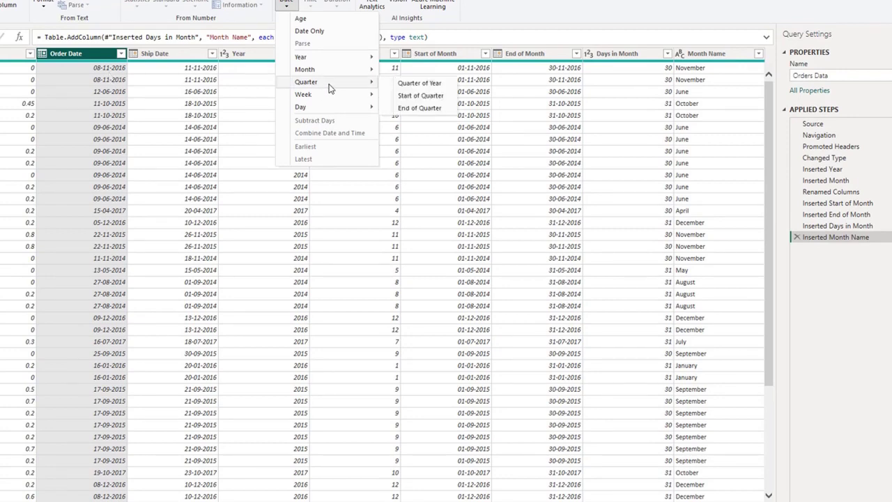
click(423, 85)
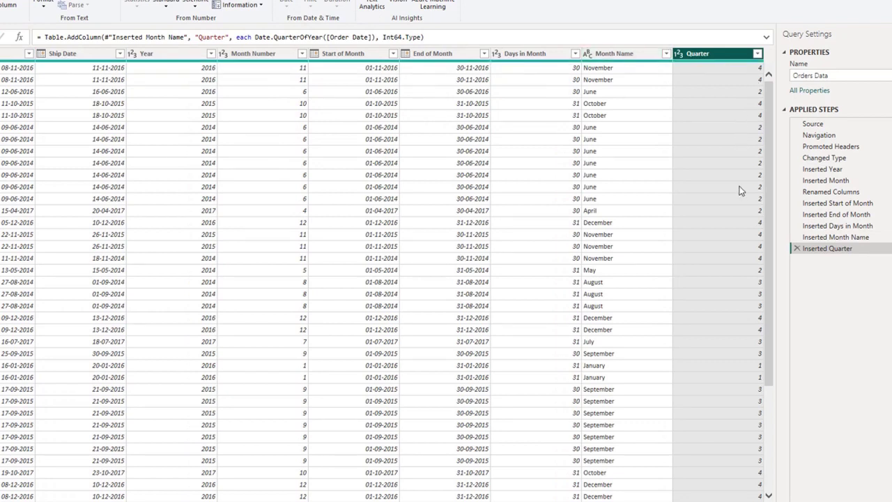
click(3, 54)
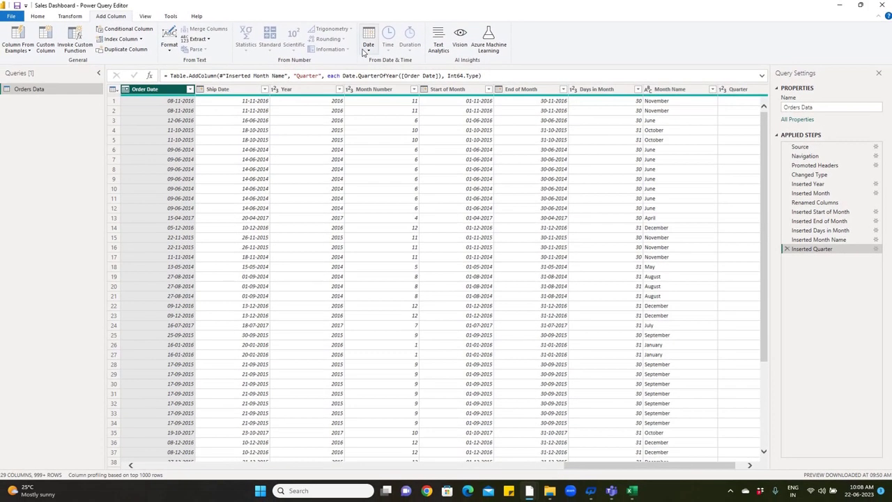
- Insert a Week of Year column from Order Date
click(367, 49)
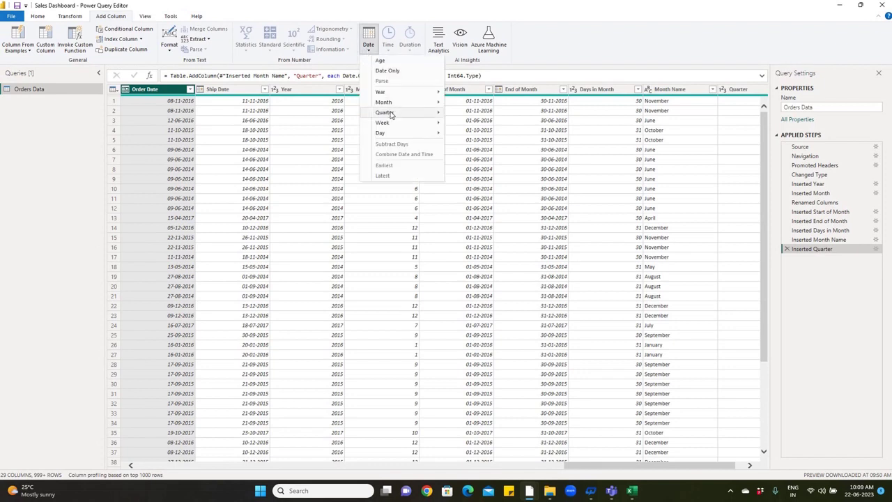
mouse_move(391, 115)
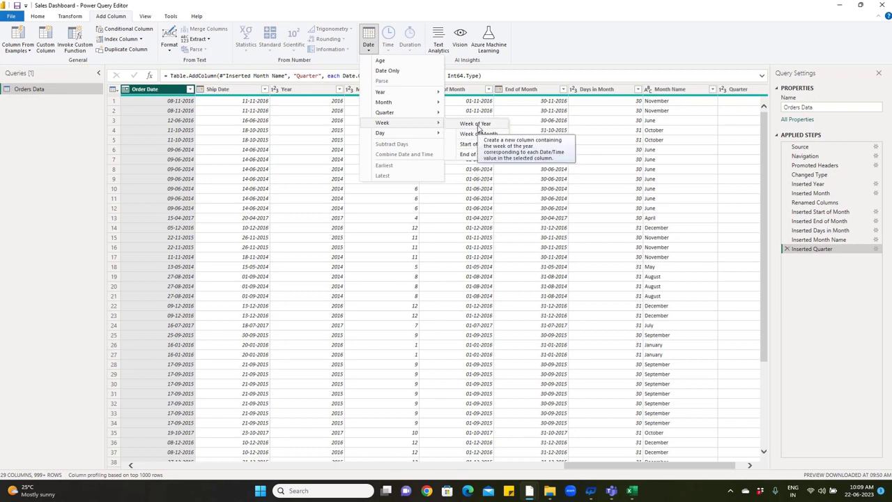
click(478, 128)
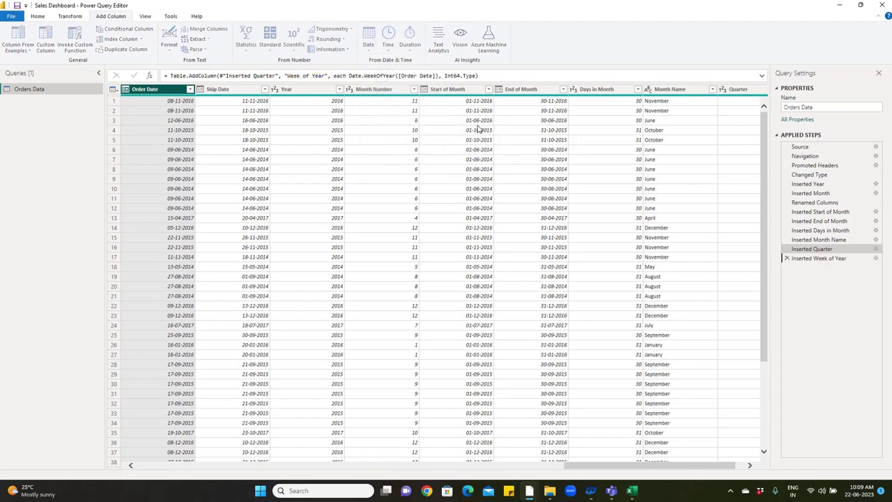
scroll(494, 123, left, 5)
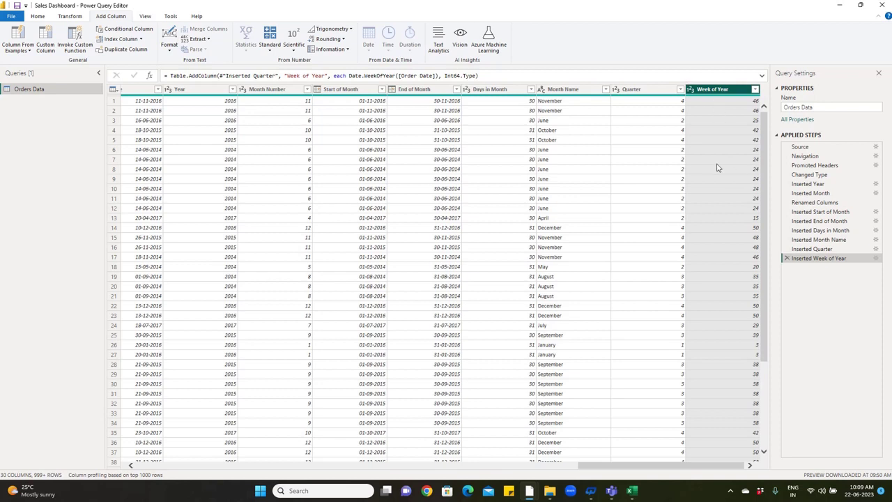
scroll(716, 166, left, 5)
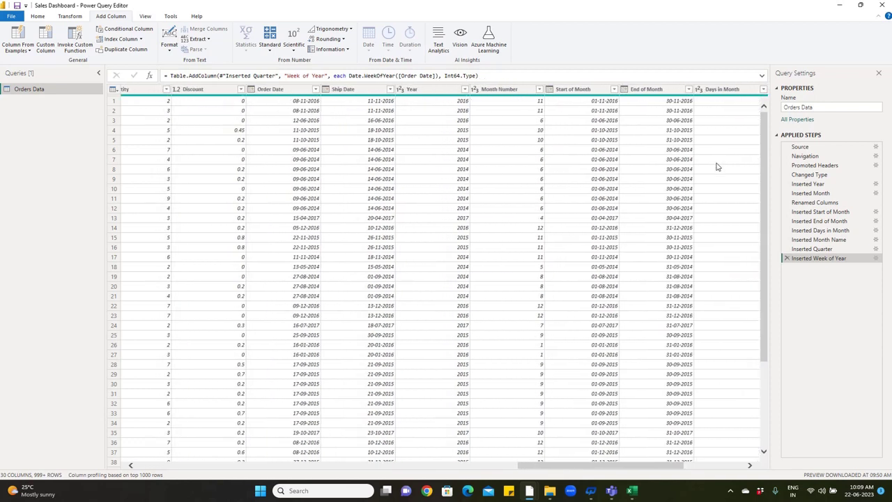
- Add a Day column with the day of the month from Order Date, via Date > Day > Day
click(277, 89)
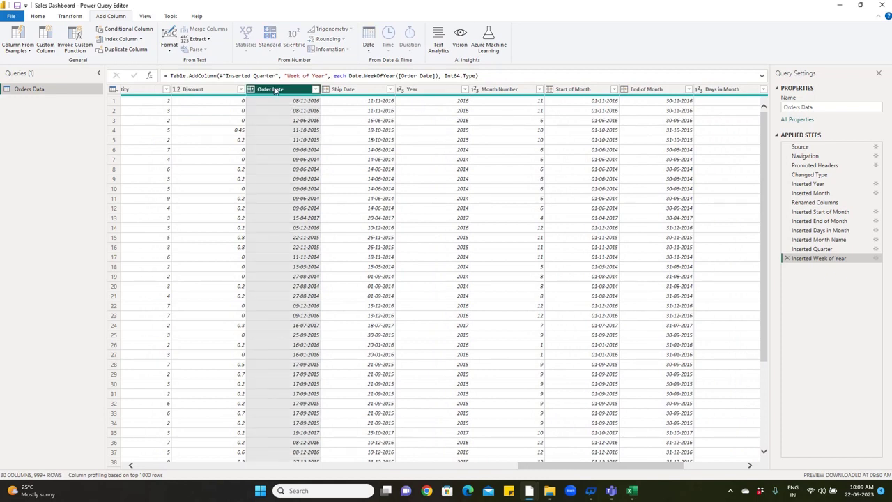
click(368, 56)
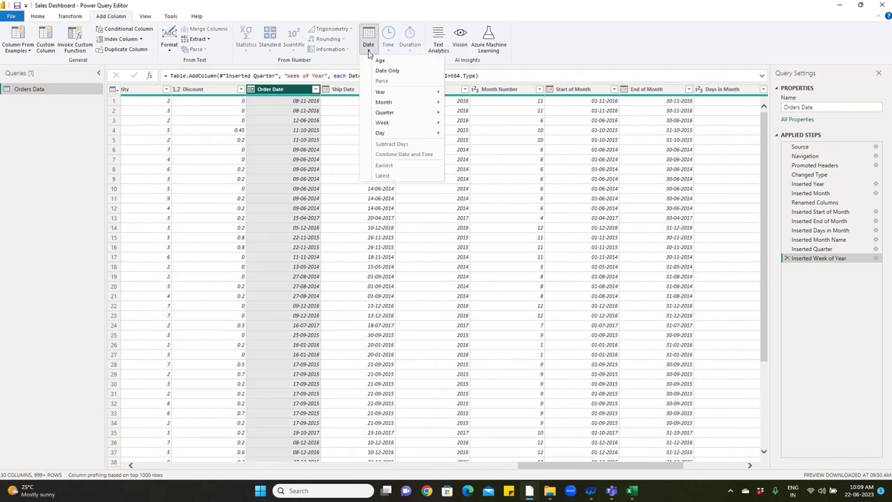
mouse_move(390, 123)
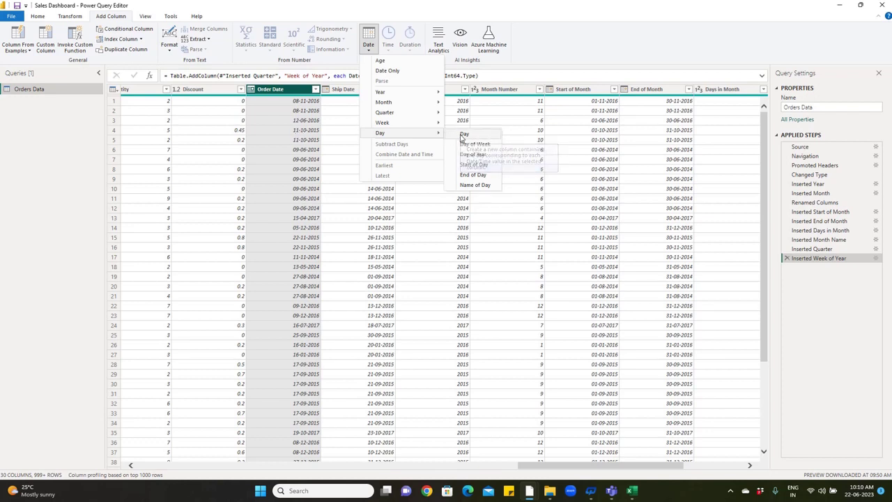
click(462, 134)
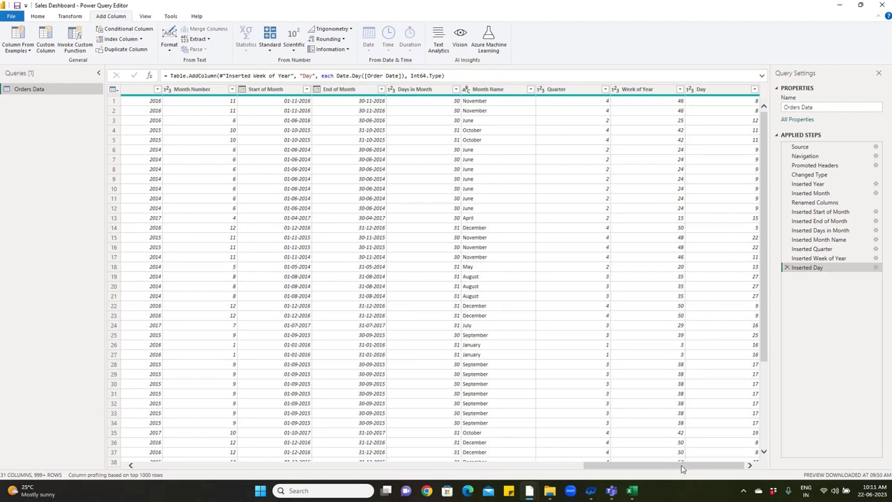
drag(682, 468, 623, 469)
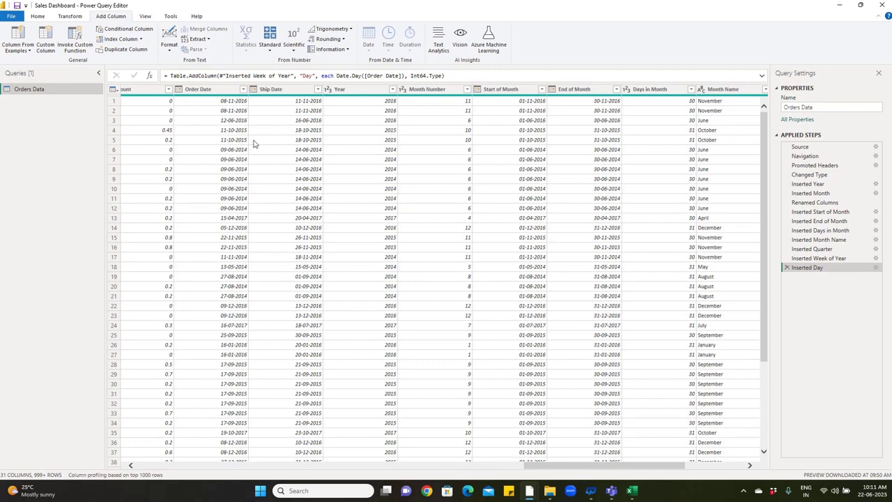
- Add a Day of Week column (values 0–6) from Order Date and check row 3's value of 0
click(216, 93)
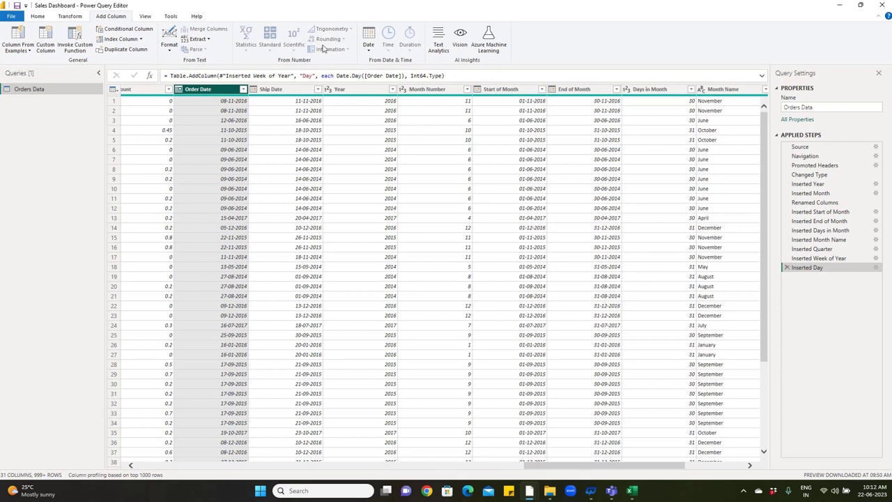
click(369, 51)
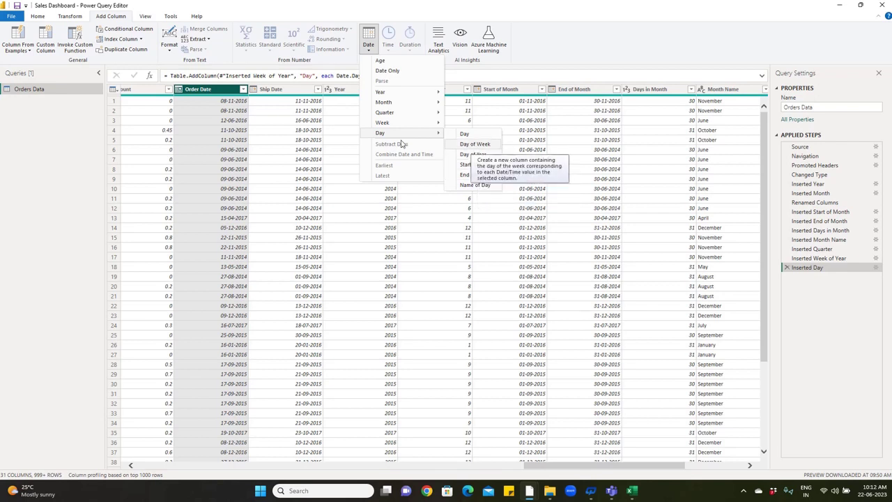
click(473, 144)
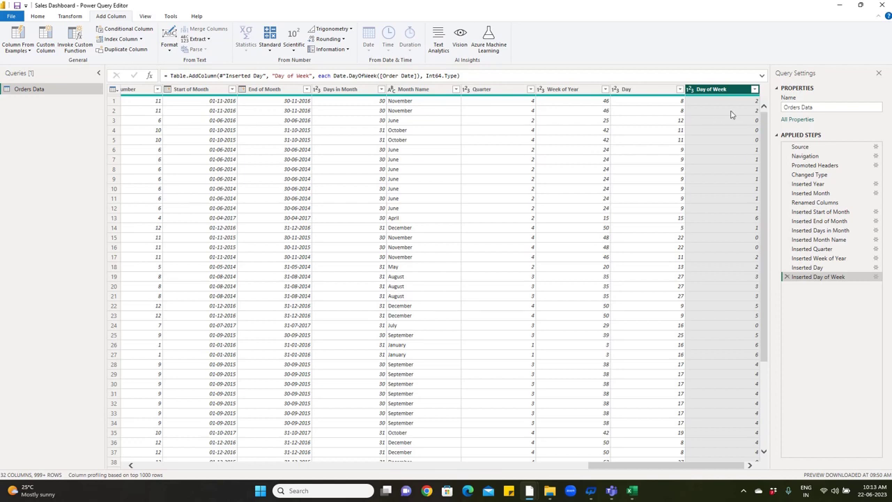
click(732, 121)
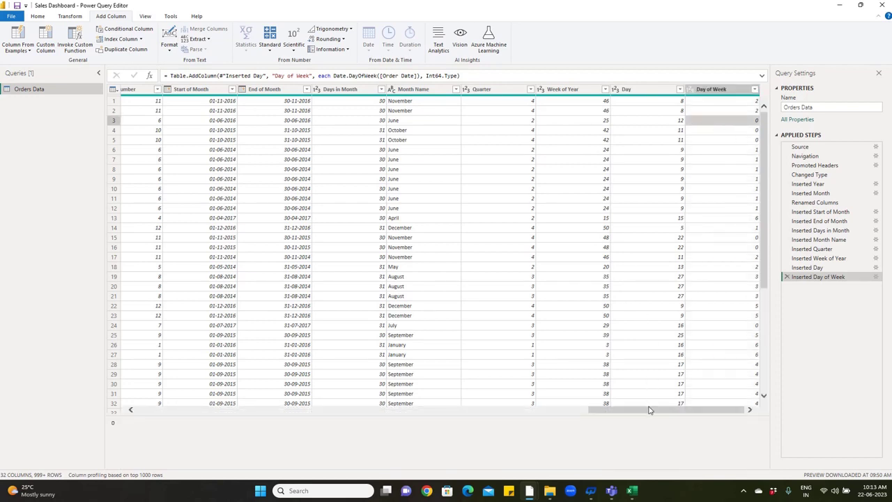
drag(649, 409, 573, 410)
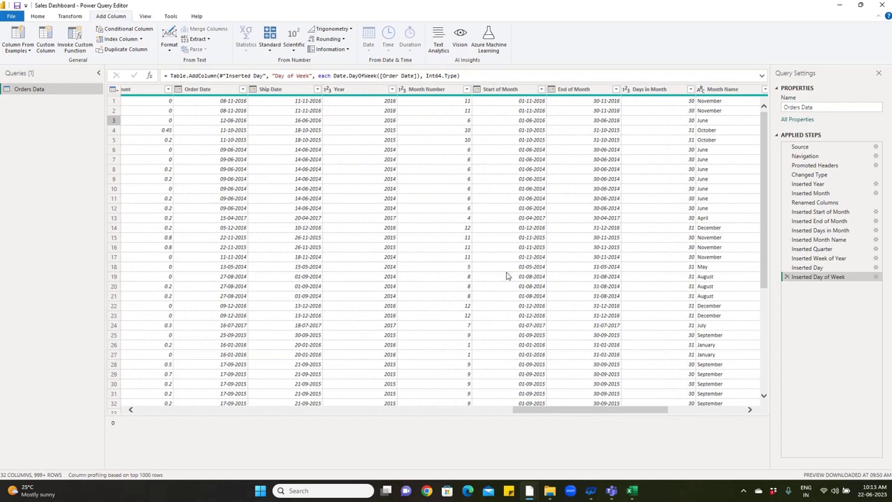
click(864, 494)
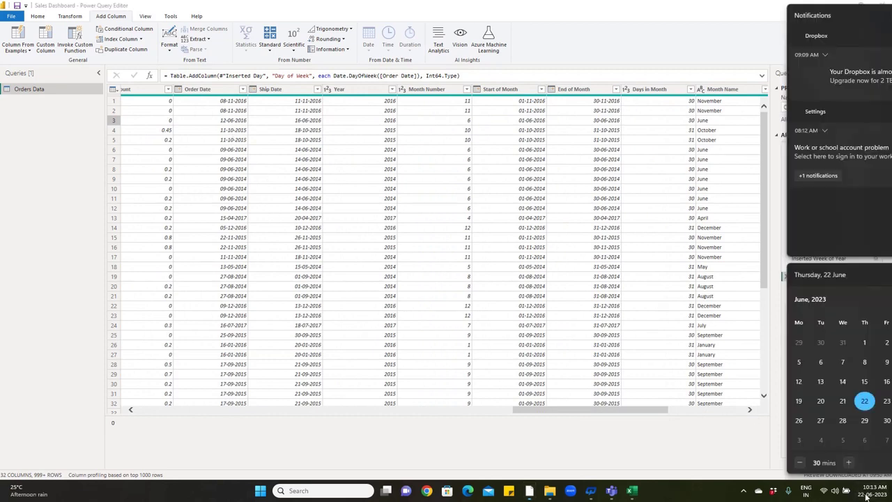
click(780, 298)
click(857, 300)
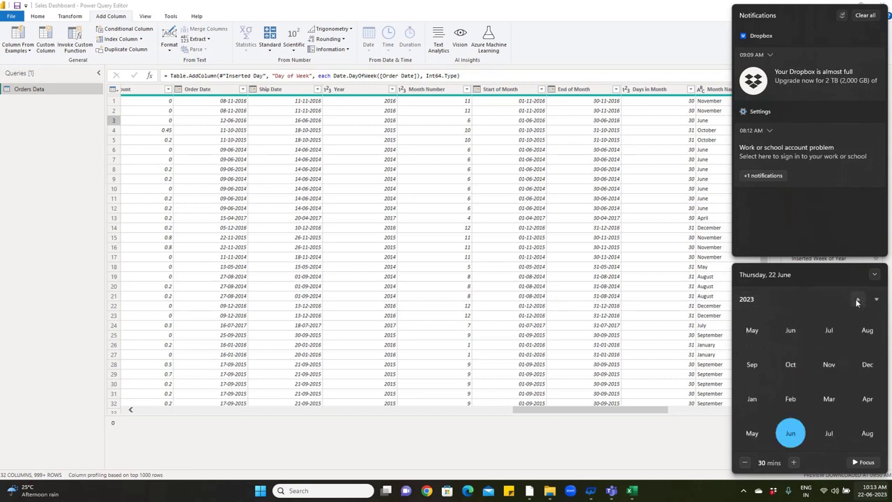
click(856, 300)
click(857, 300)
click(856, 300)
click(789, 367)
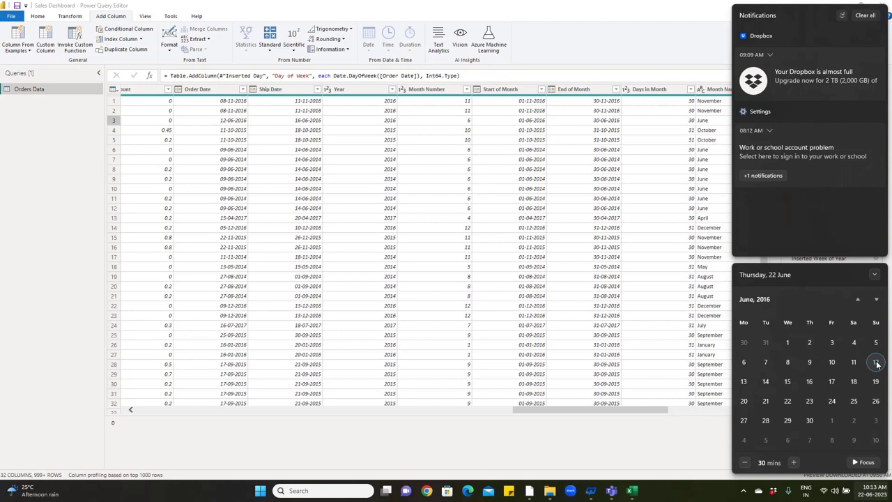
click(875, 363)
drag(574, 411, 650, 412)
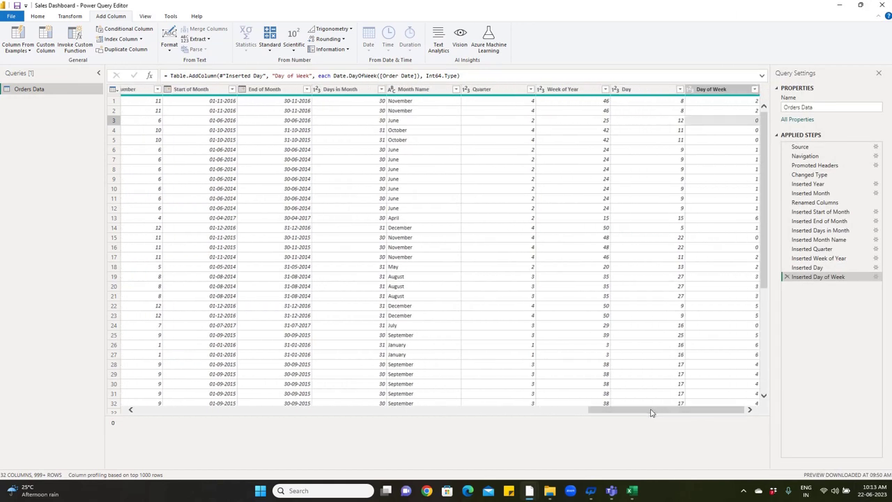